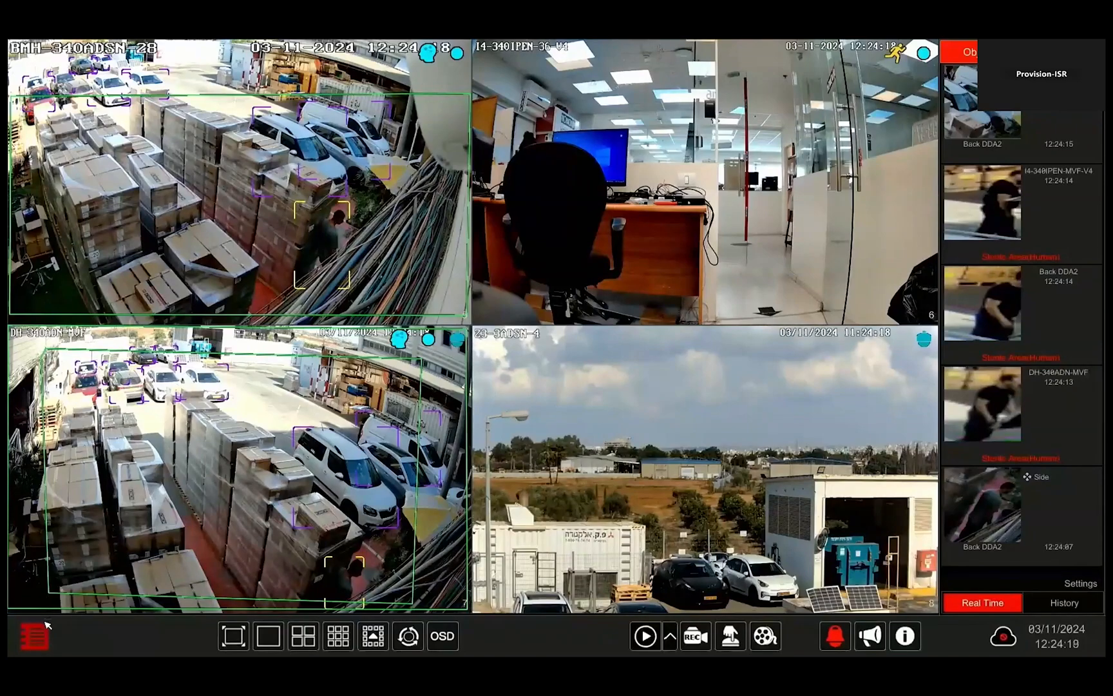
- Open the event notification audio settings and select camera ILAN-DMA-380IPEN-MV in the audio device configuration
click(42, 638)
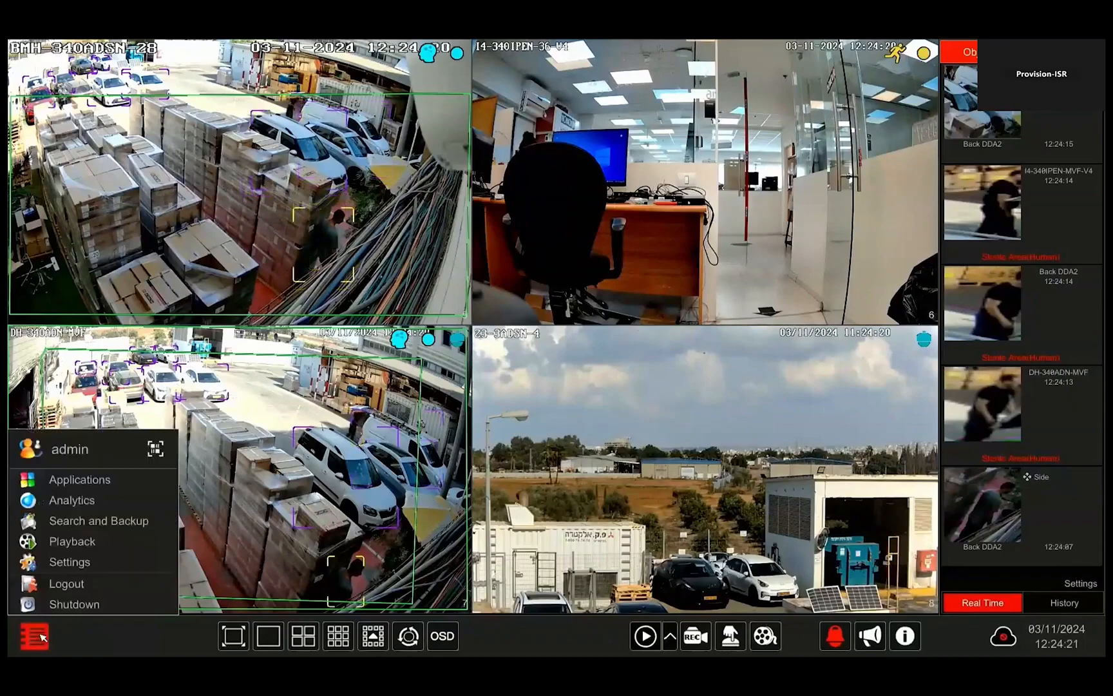
click(56, 562)
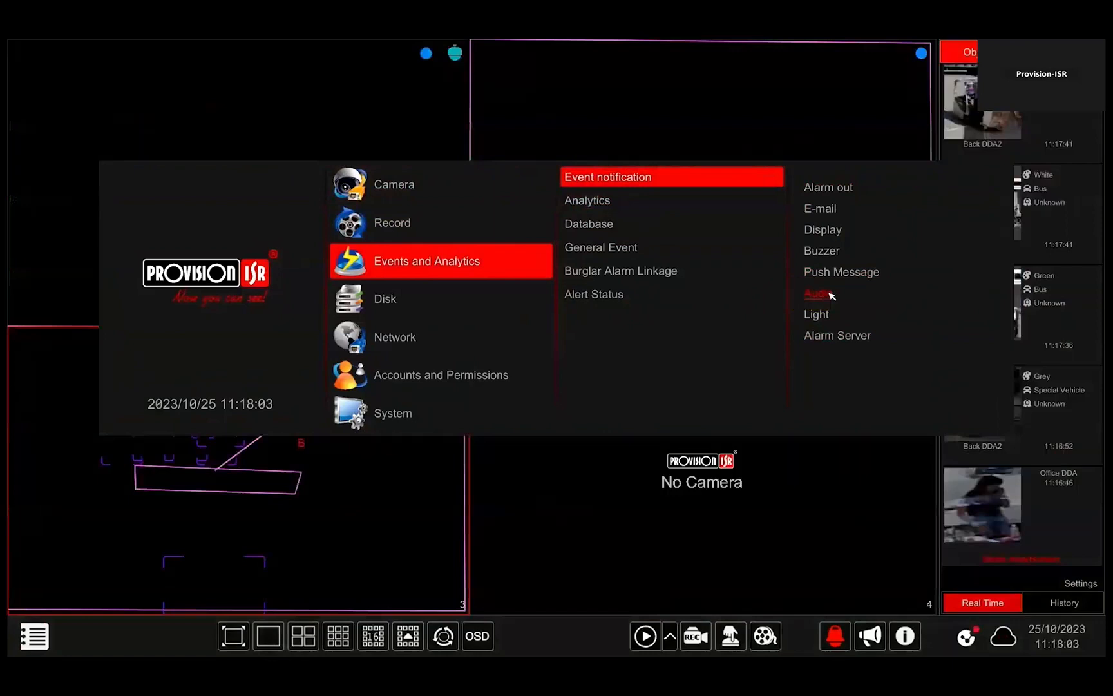
click(830, 293)
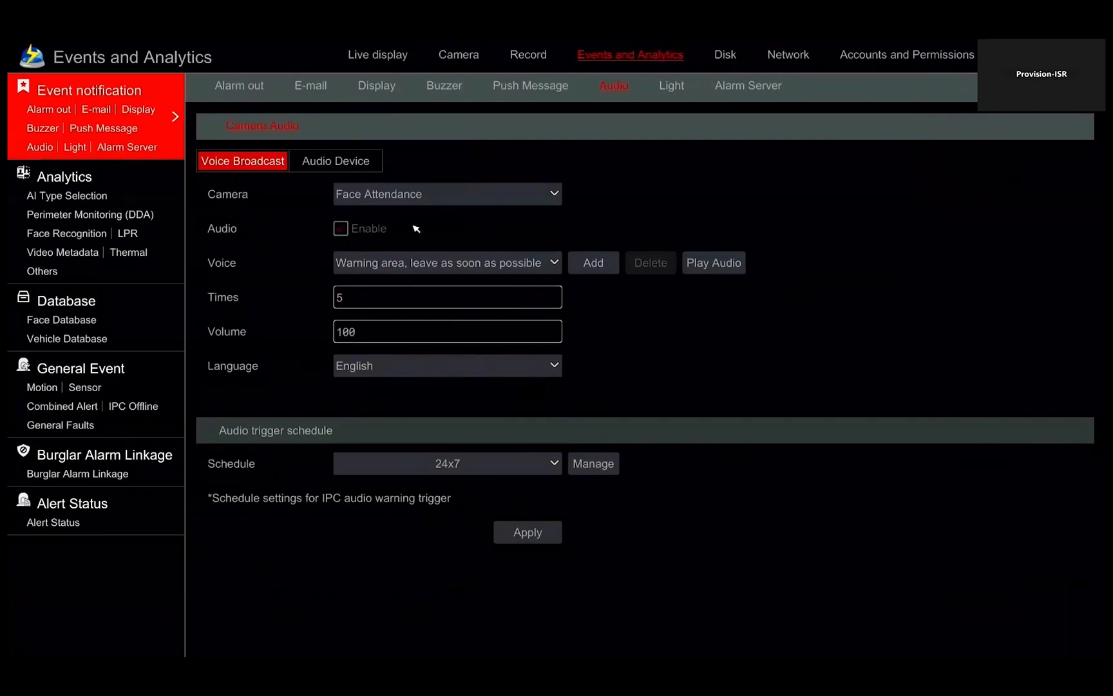
click(332, 161)
click(383, 192)
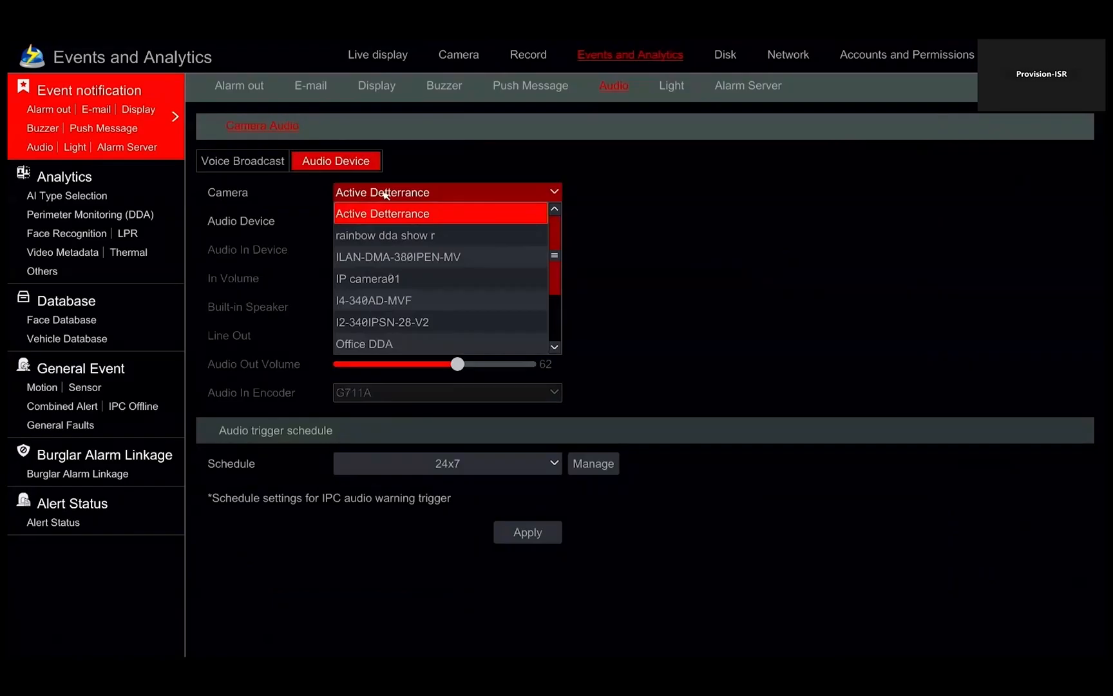
click(361, 256)
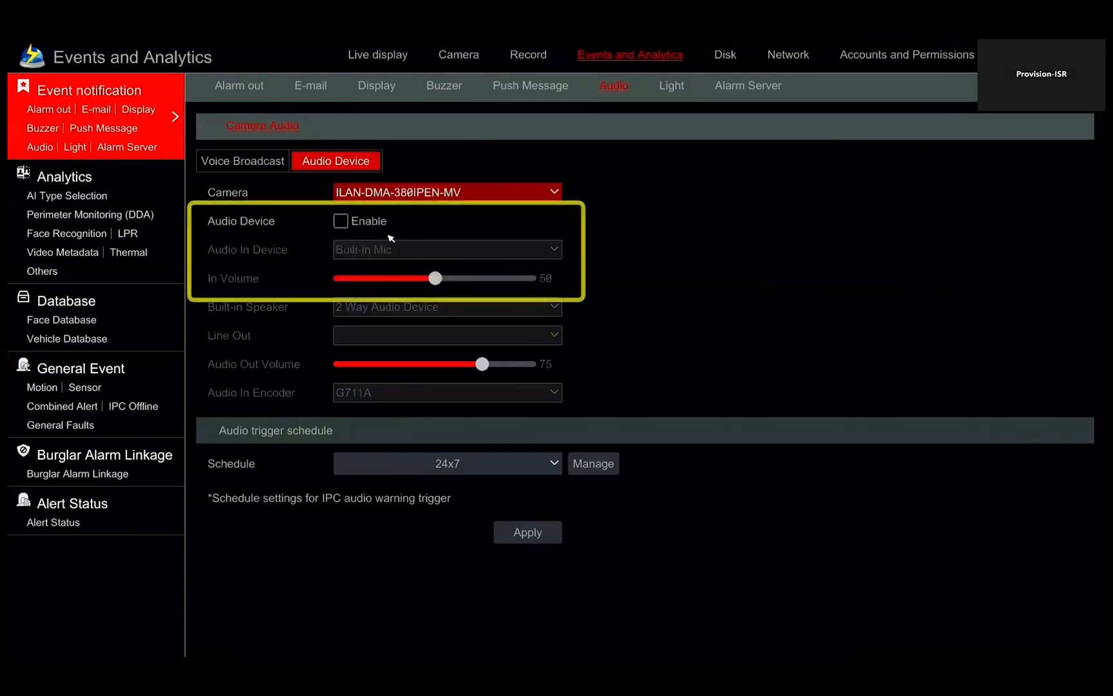
- Enable the camera's audio device with Built-in Mic as the input and an input volume of 50, and apply
click(353, 224)
click(376, 249)
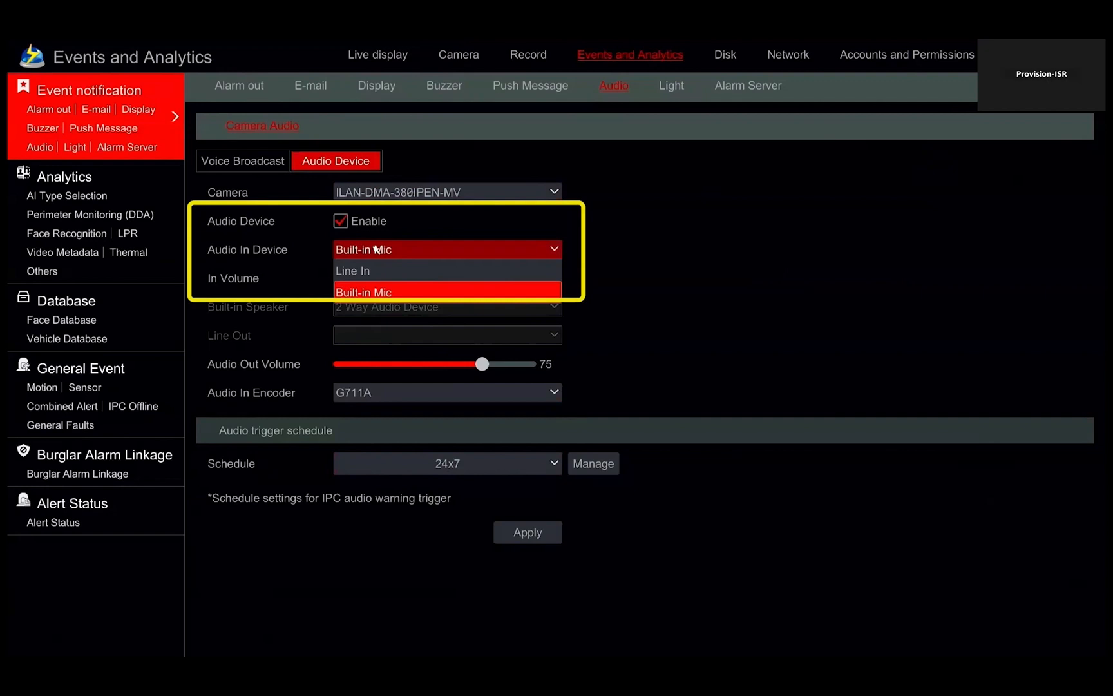
click(376, 248)
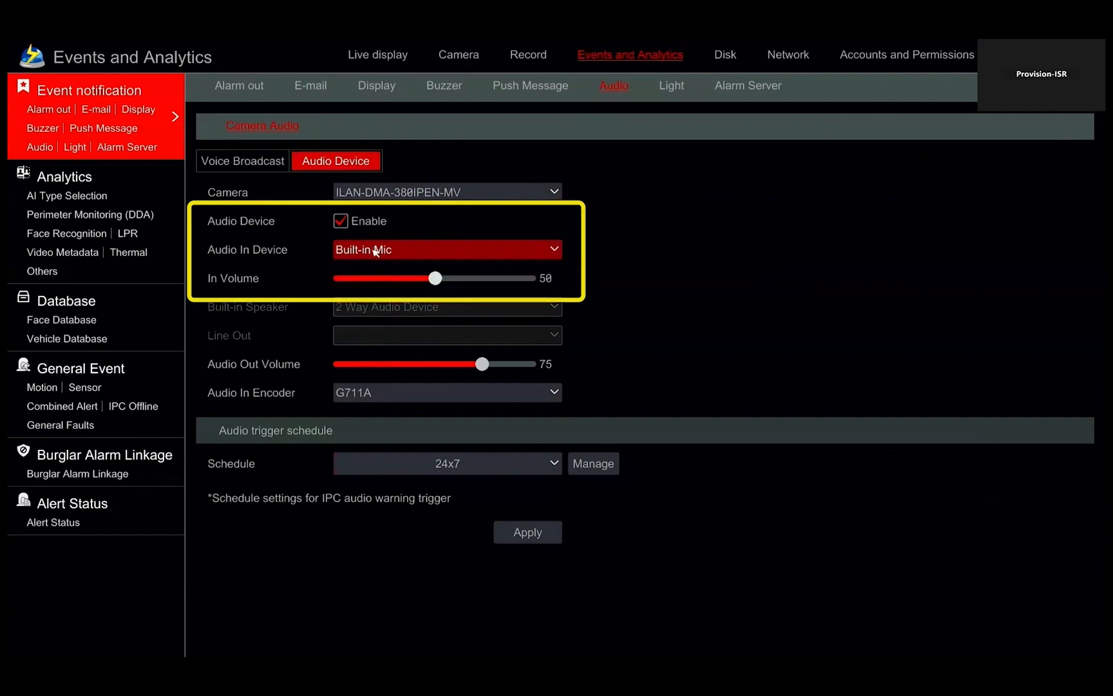
click(436, 279)
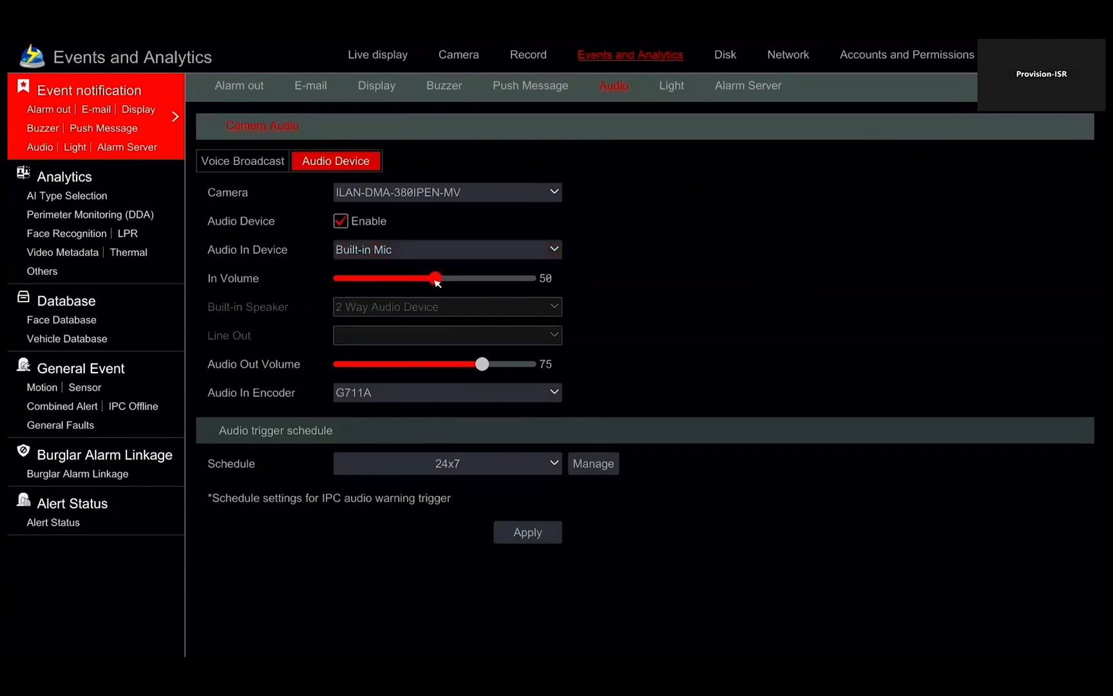
click(539, 535)
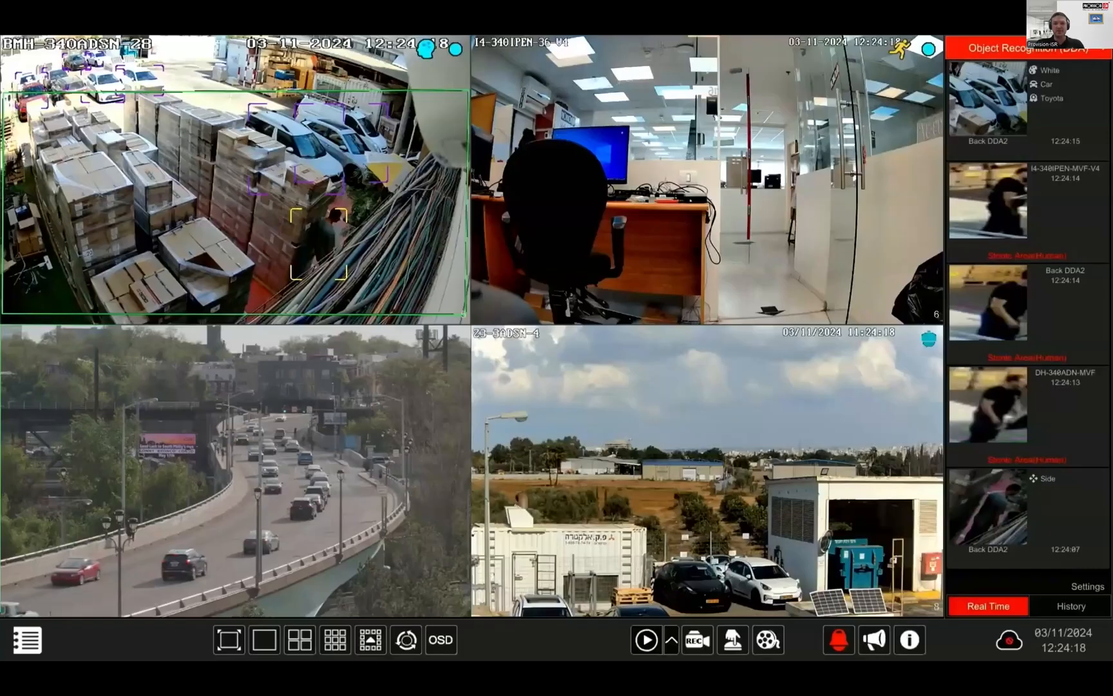
- Open the Others analytics settings from Events and Analytics, keeping camera DH-340ADN-MVF selected
click(27, 640)
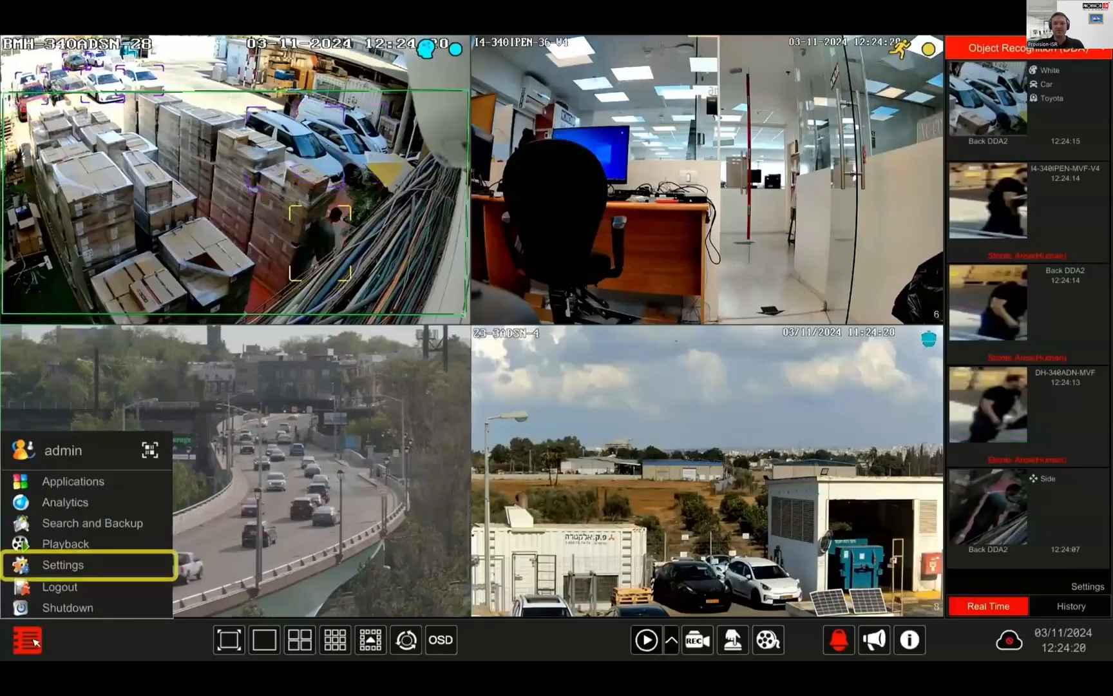
click(48, 565)
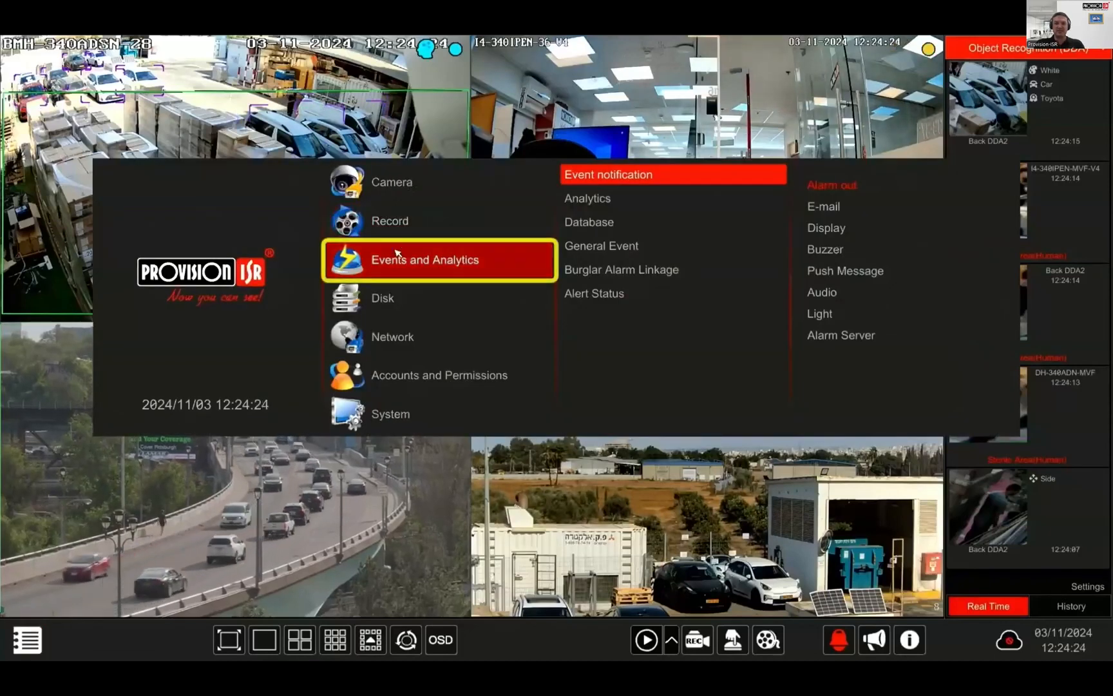
click(589, 200)
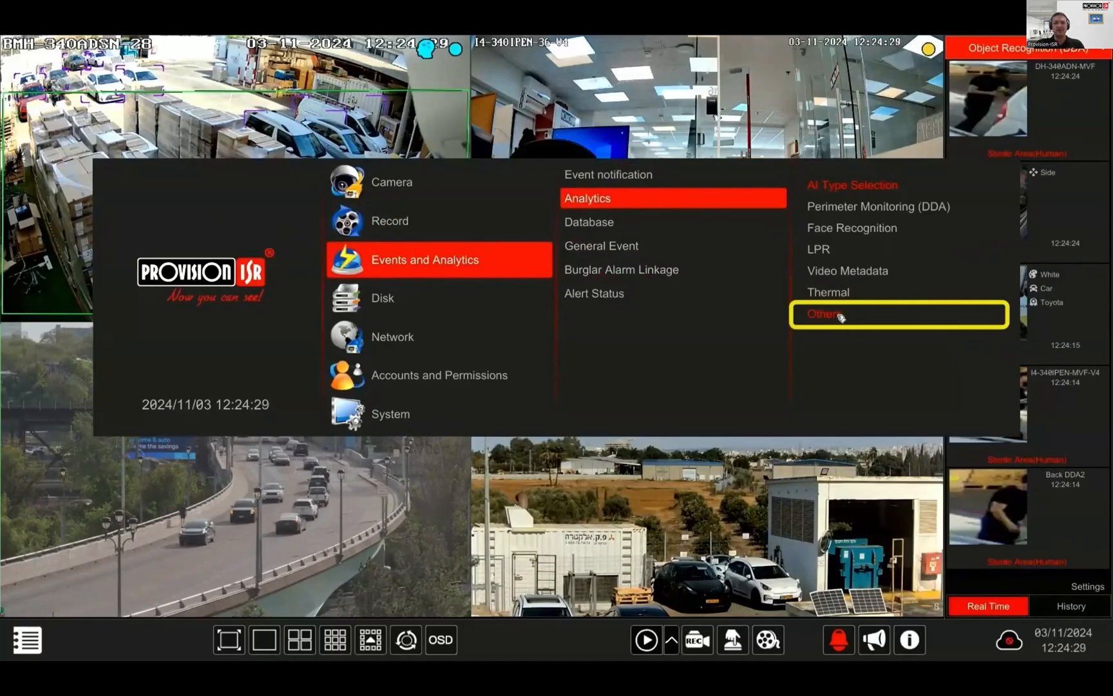
click(841, 316)
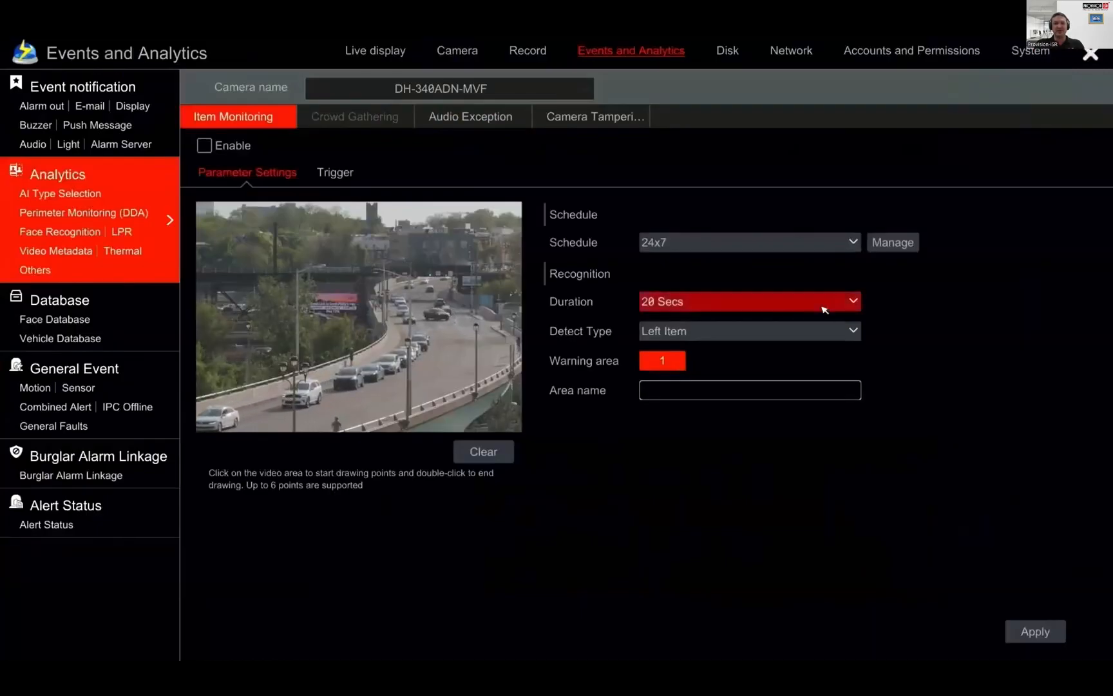
click(532, 88)
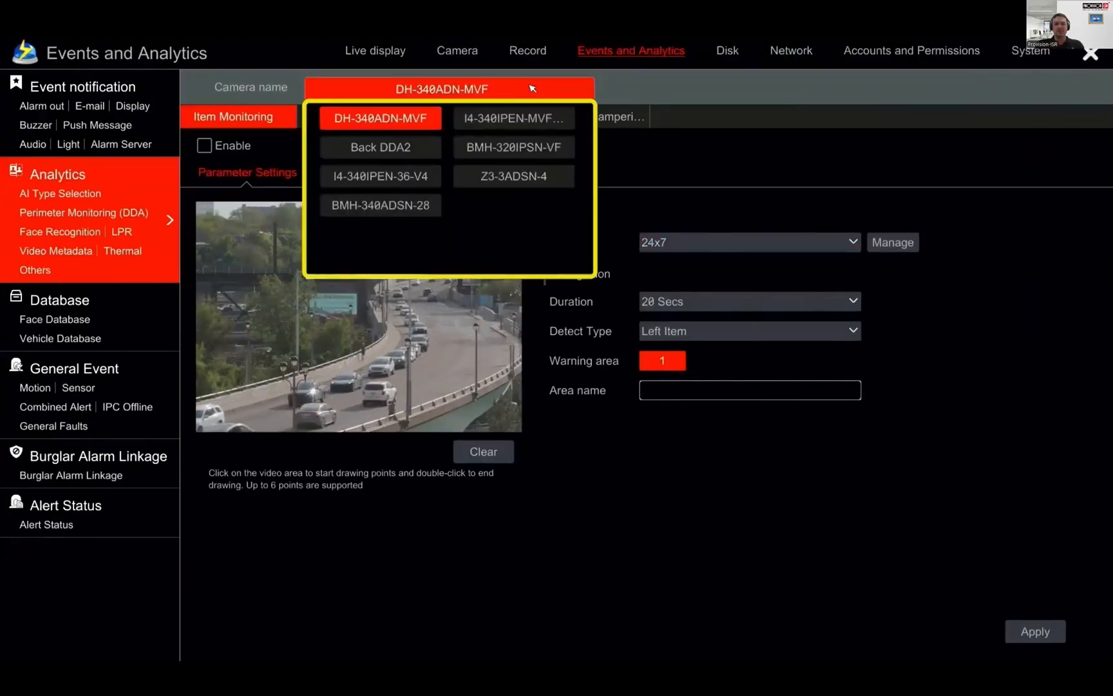
click(532, 88)
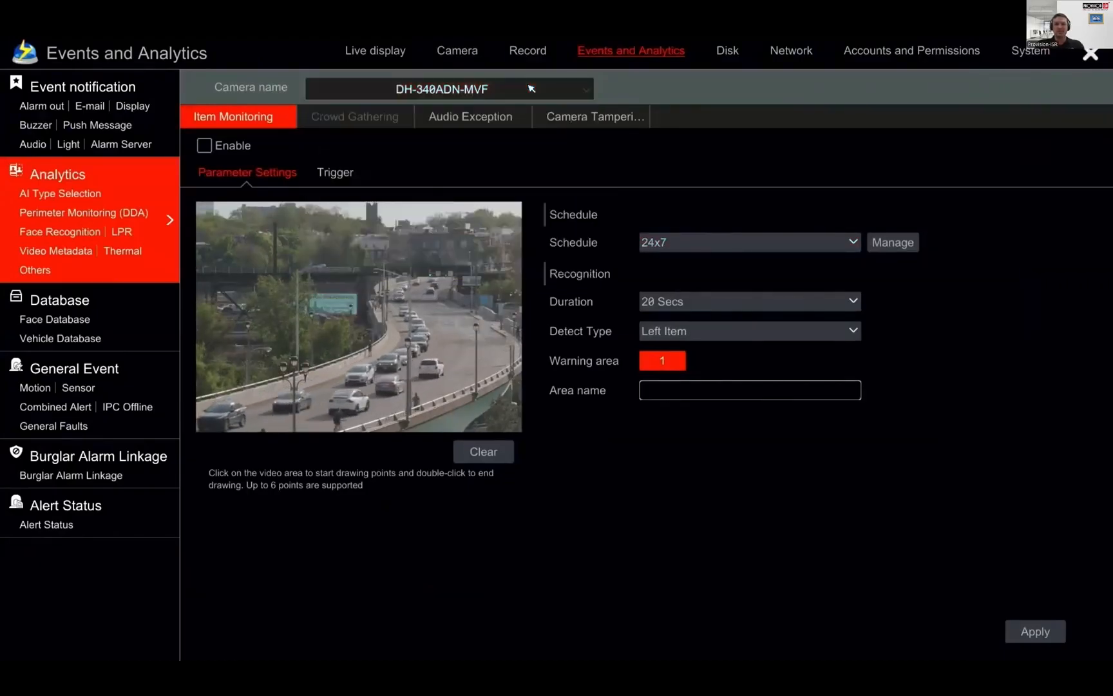
- Enable Audio Exception detection for camera DH-340ADN-MVF and apply the setting
click(518, 118)
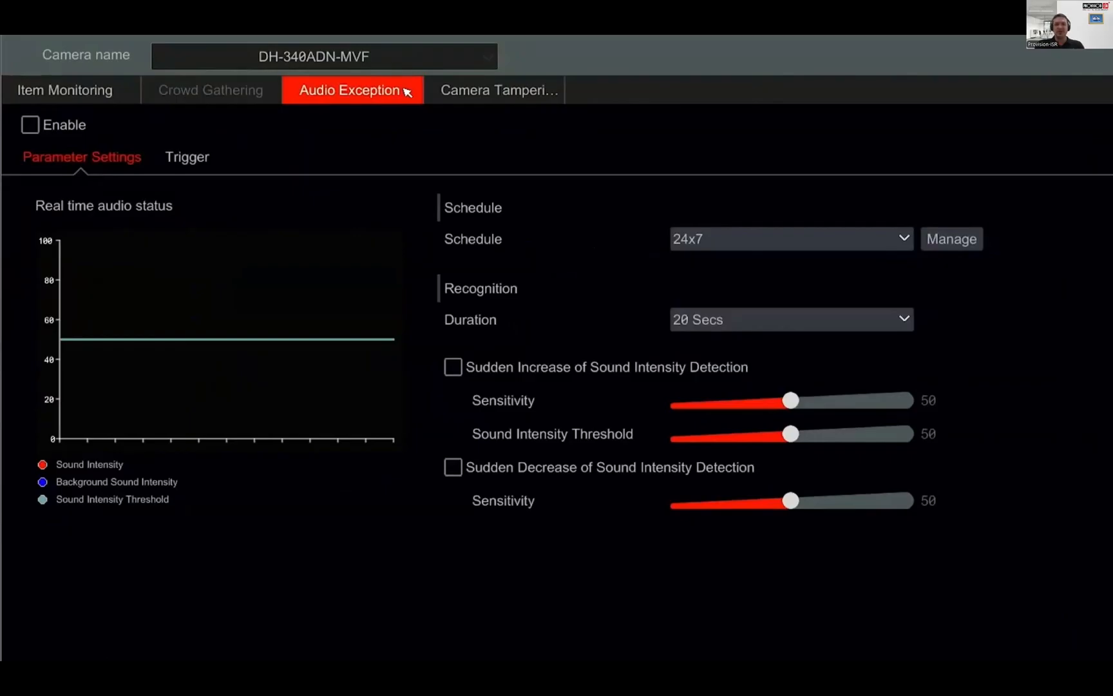
click(44, 124)
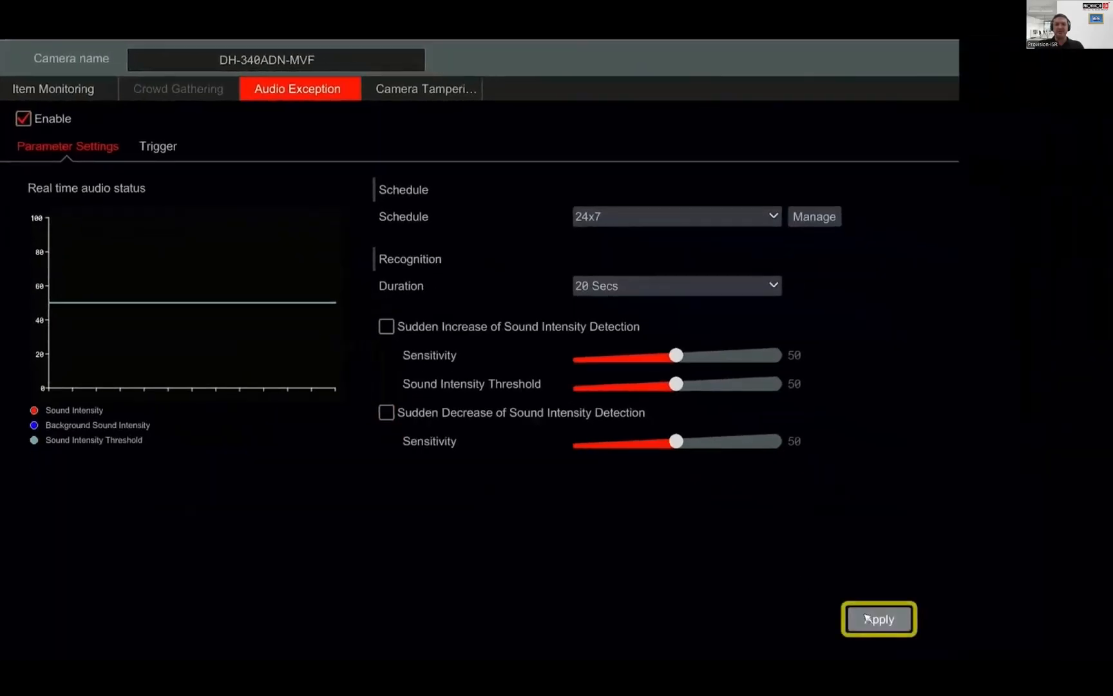
click(877, 618)
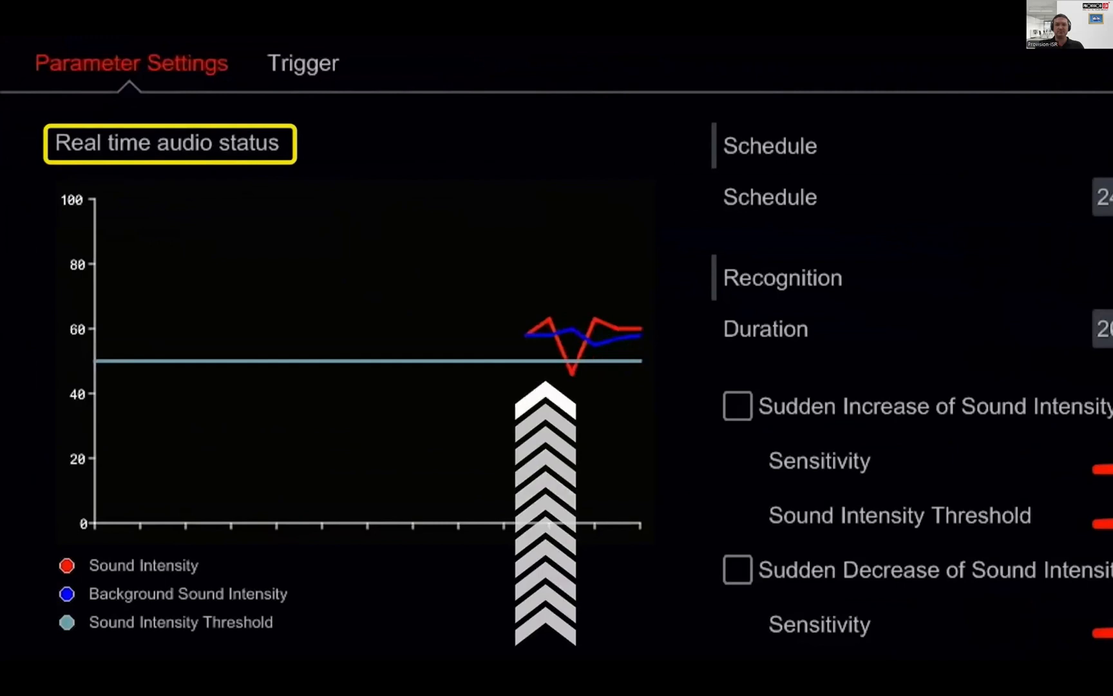
mouse_move(598, 480)
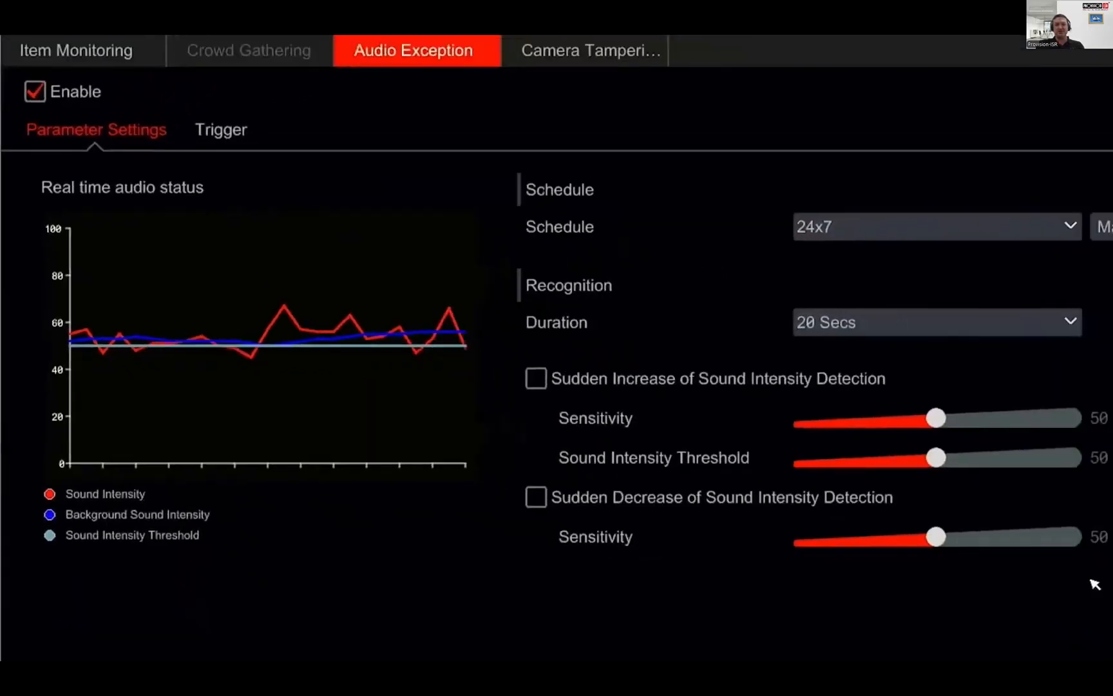
- Keep the audio exception schedule at 24x7 and set the recognition duration to 3 Secs
click(769, 244)
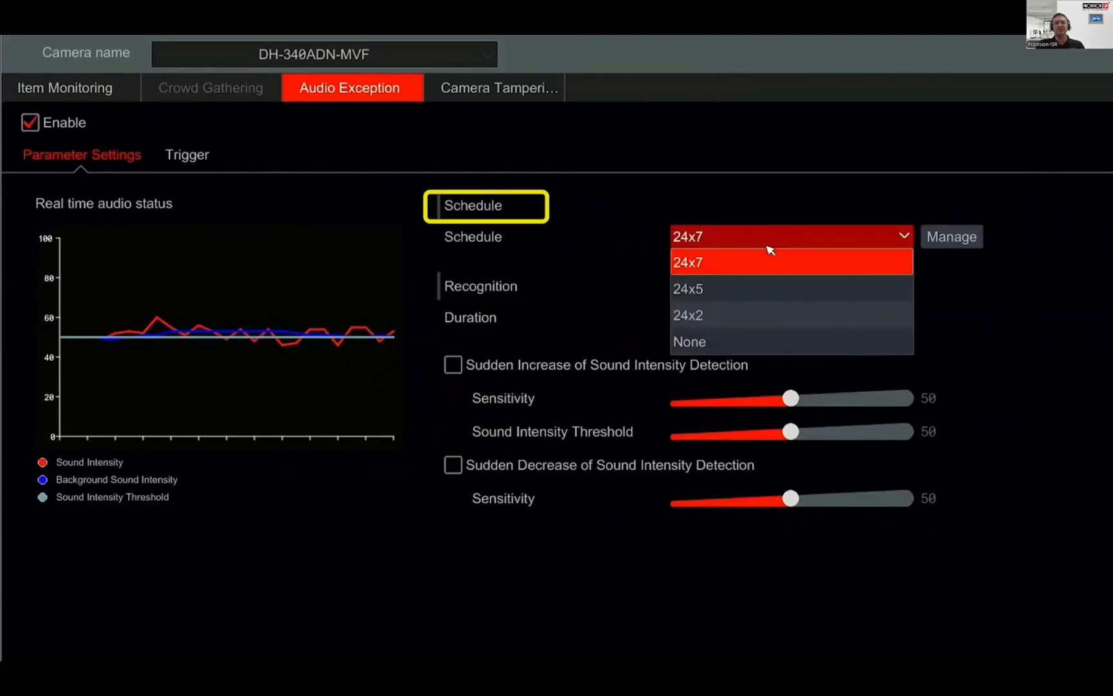
click(767, 245)
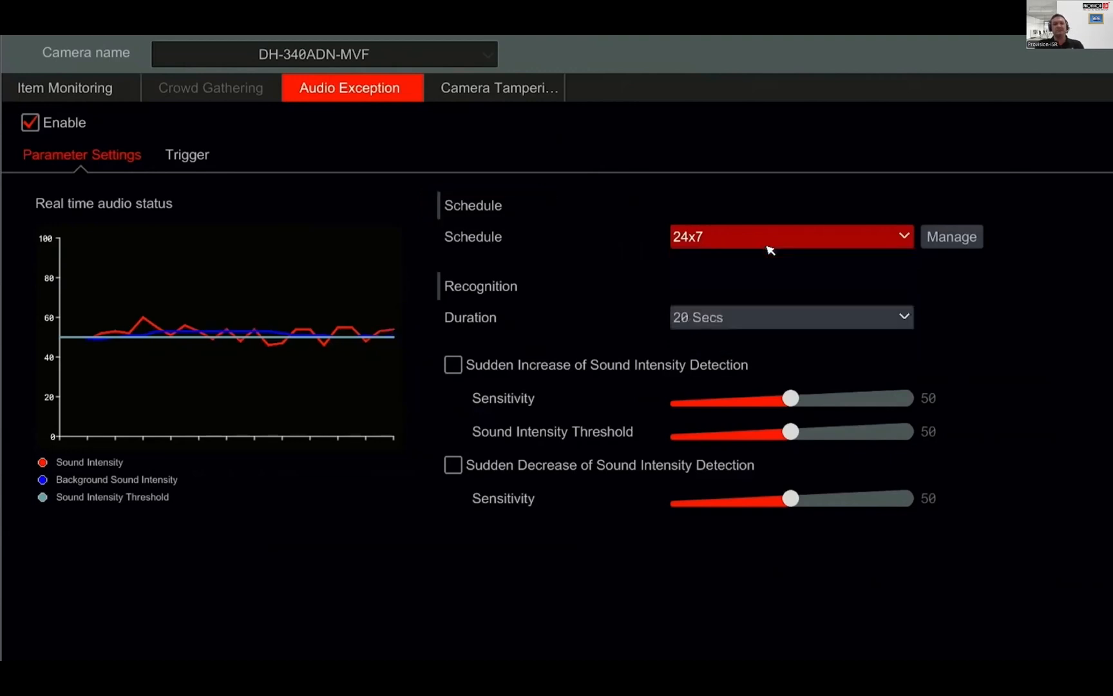
click(752, 318)
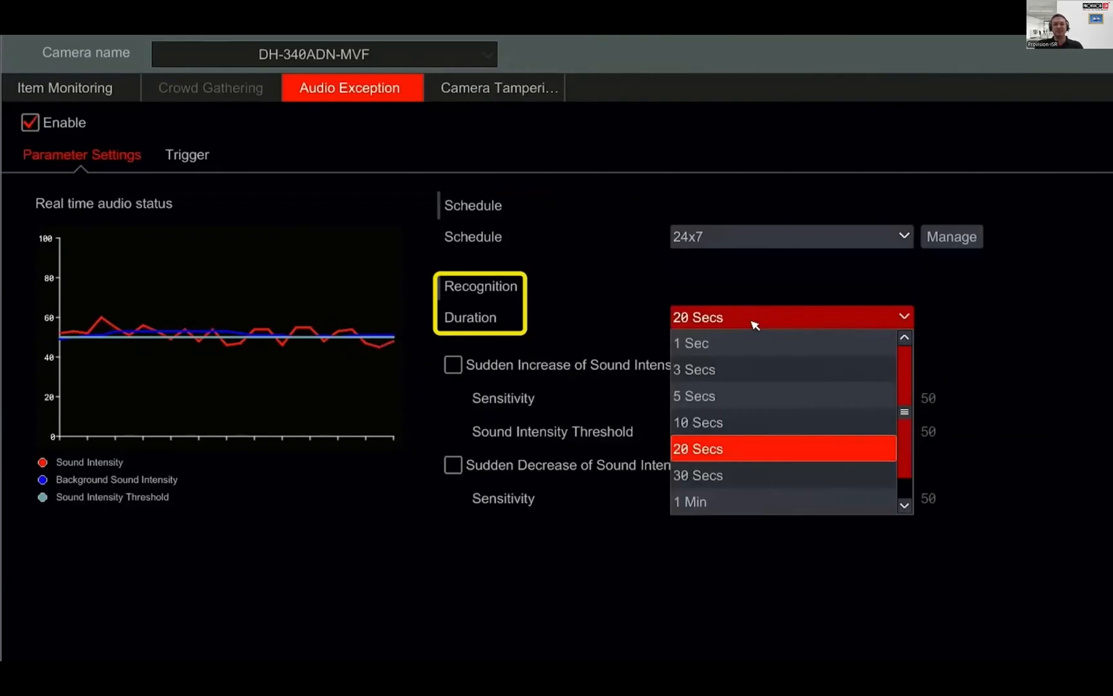
click(733, 375)
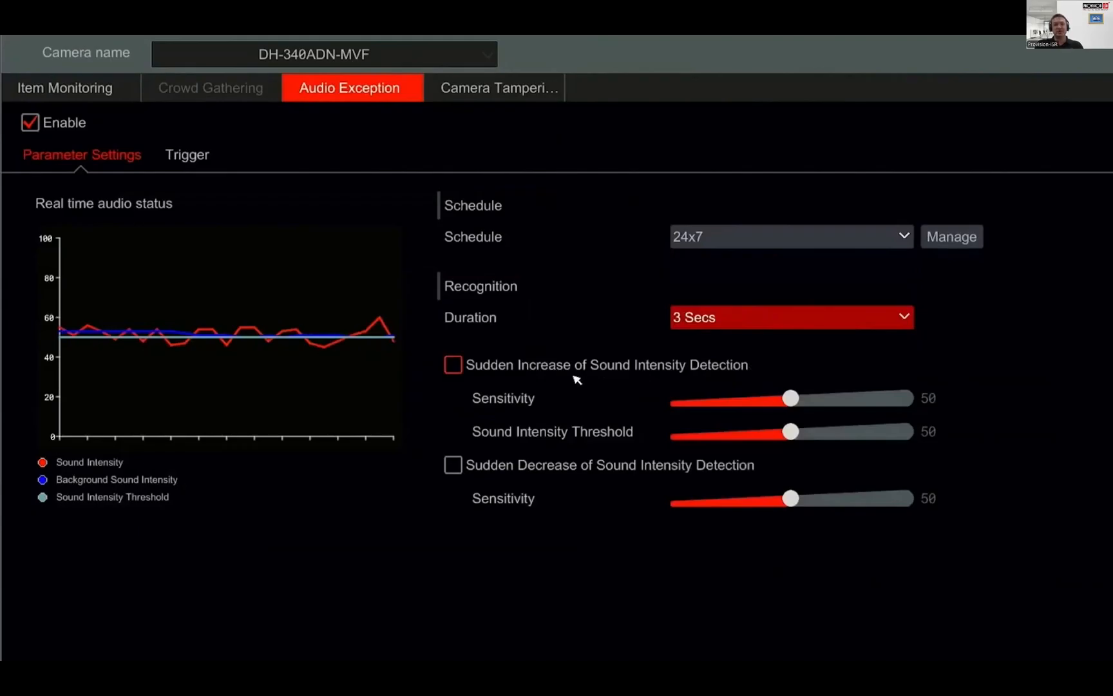
- Enable sudden increase detection with sensitivity 50 and sound intensity threshold 70, enable sudden decrease detection, and apply the settings
click(465, 372)
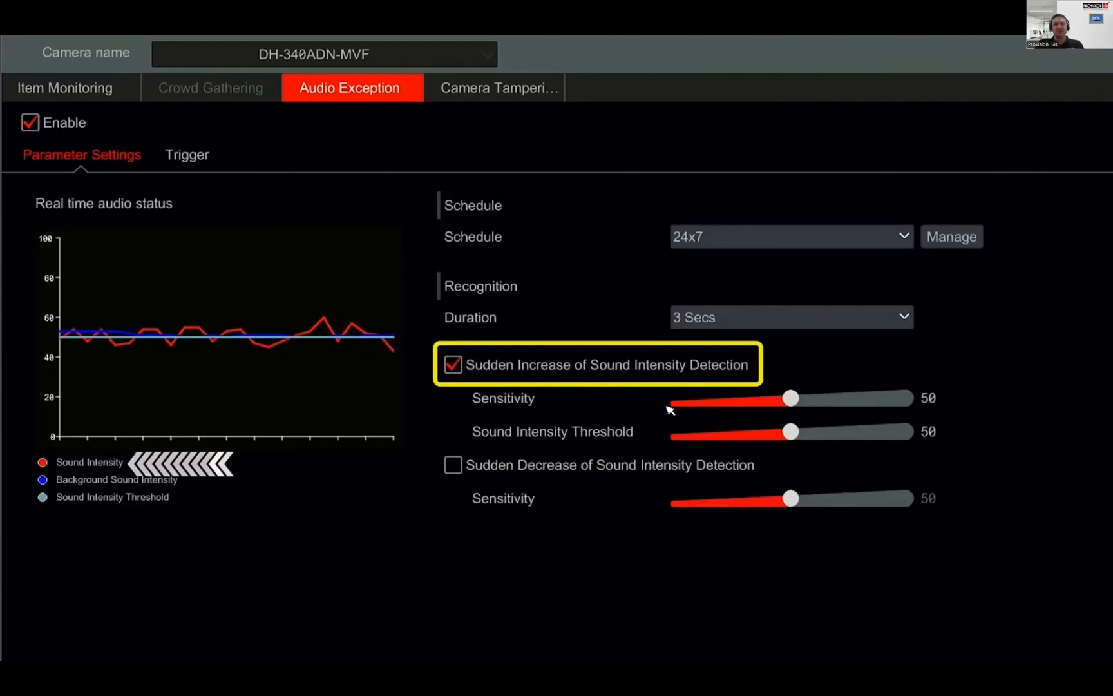
click(843, 401)
drag(844, 403, 795, 403)
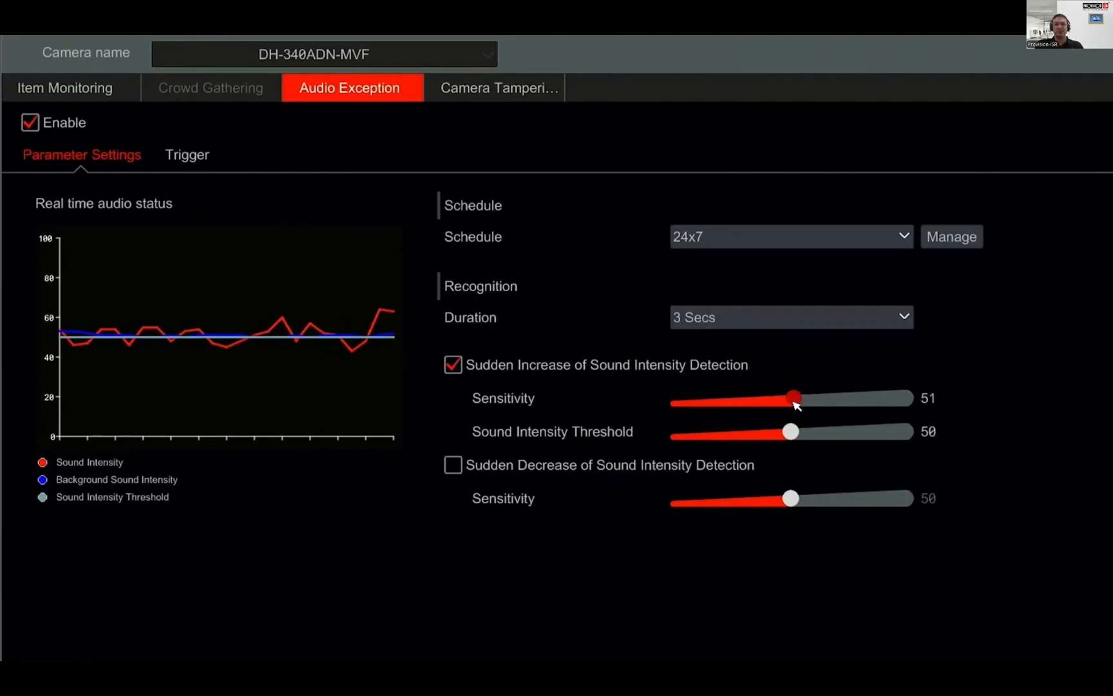
drag(796, 403, 840, 440)
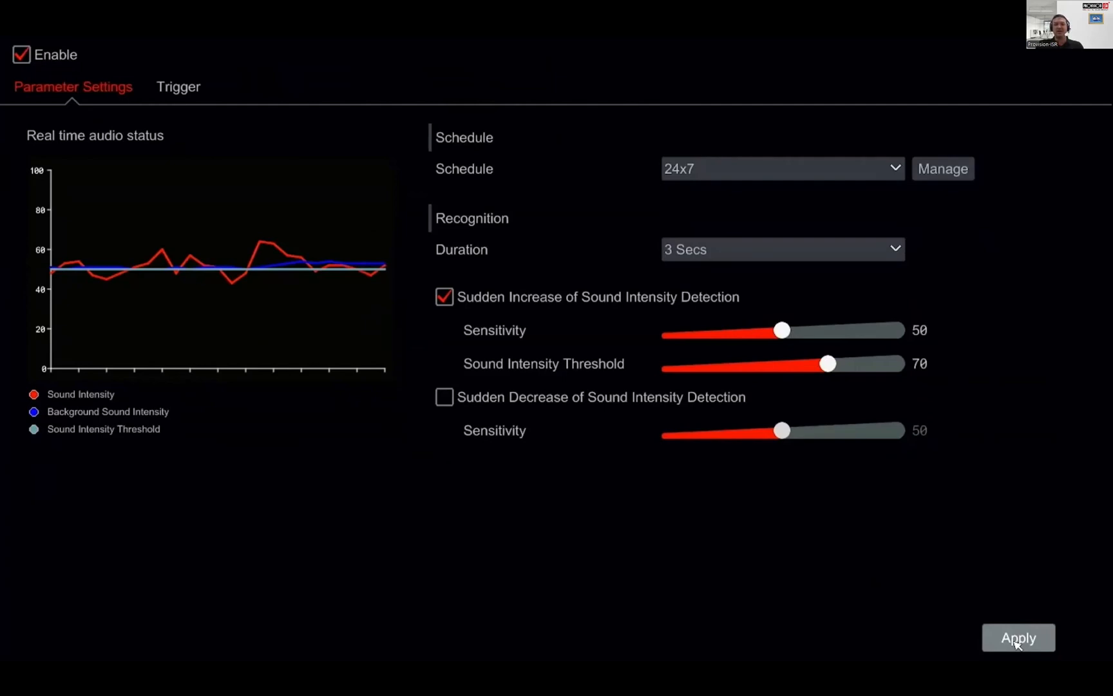
click(1016, 638)
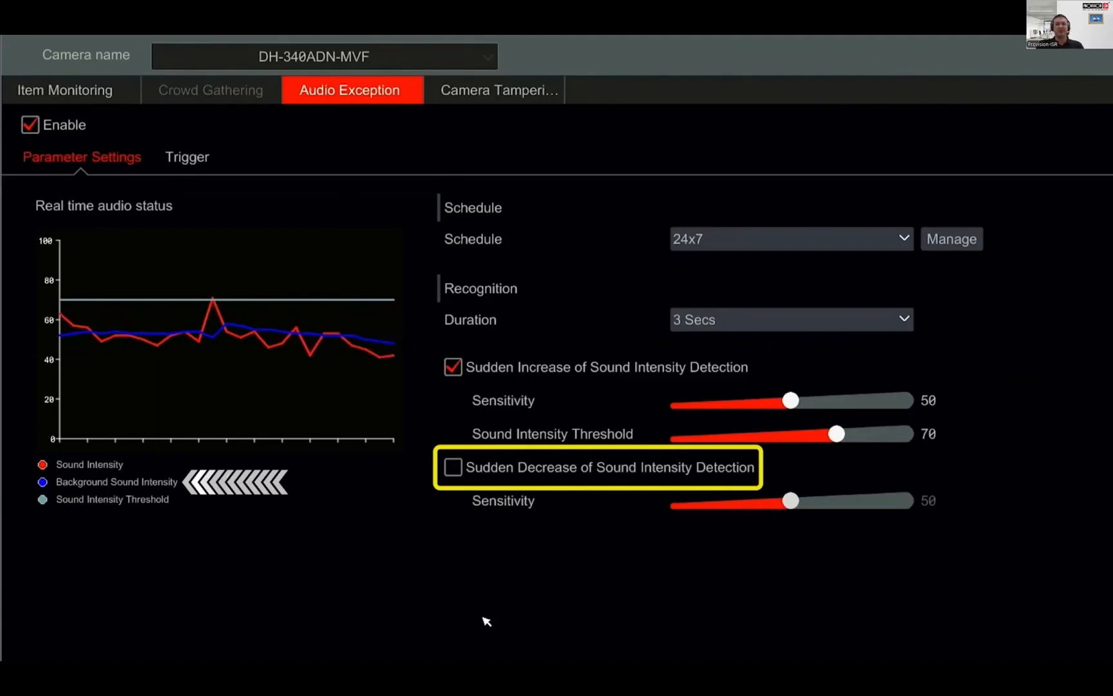
click(454, 467)
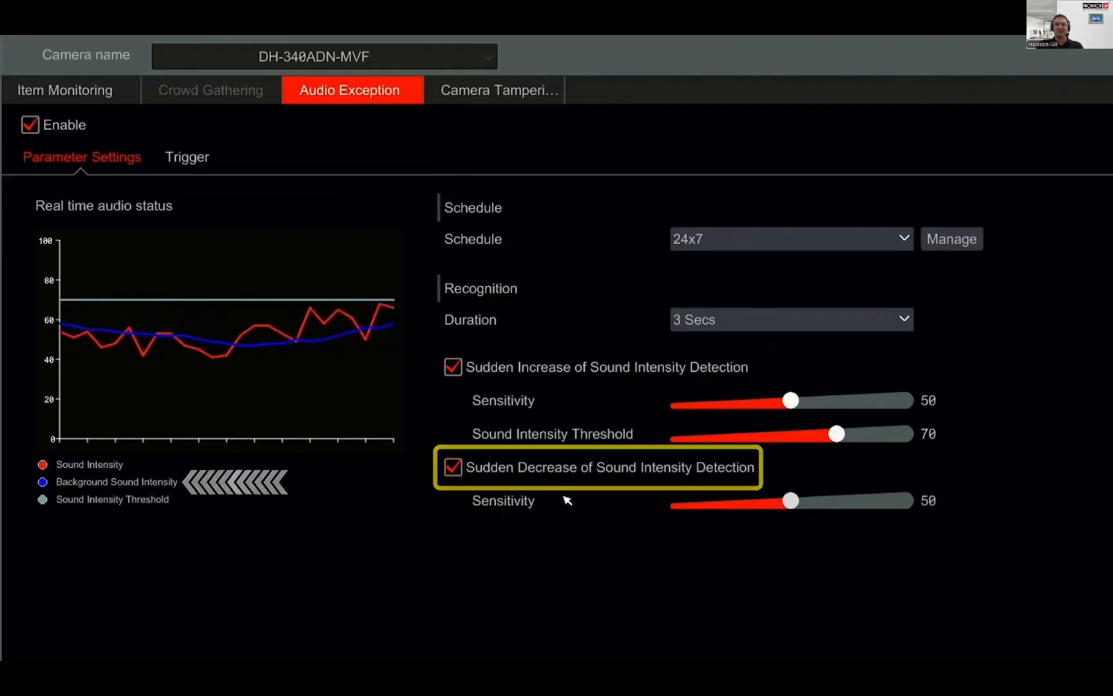
click(1018, 652)
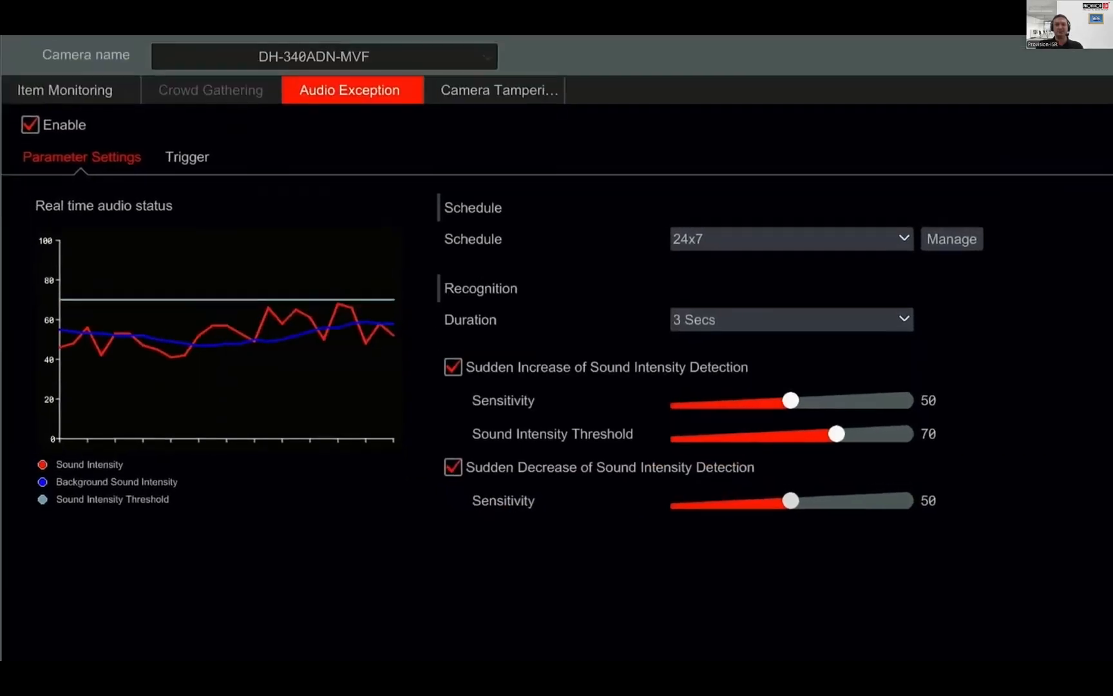
- Enable Video Pop-up as an audio exception trigger, leaving the triggered recording cameras as they are
click(185, 155)
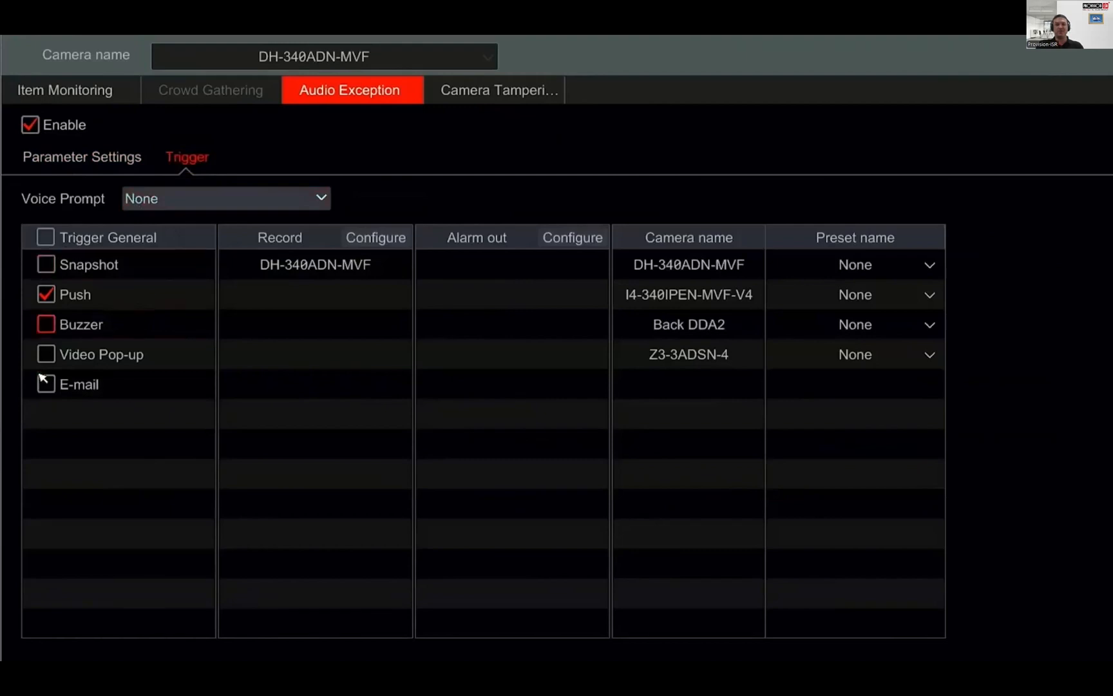
click(45, 354)
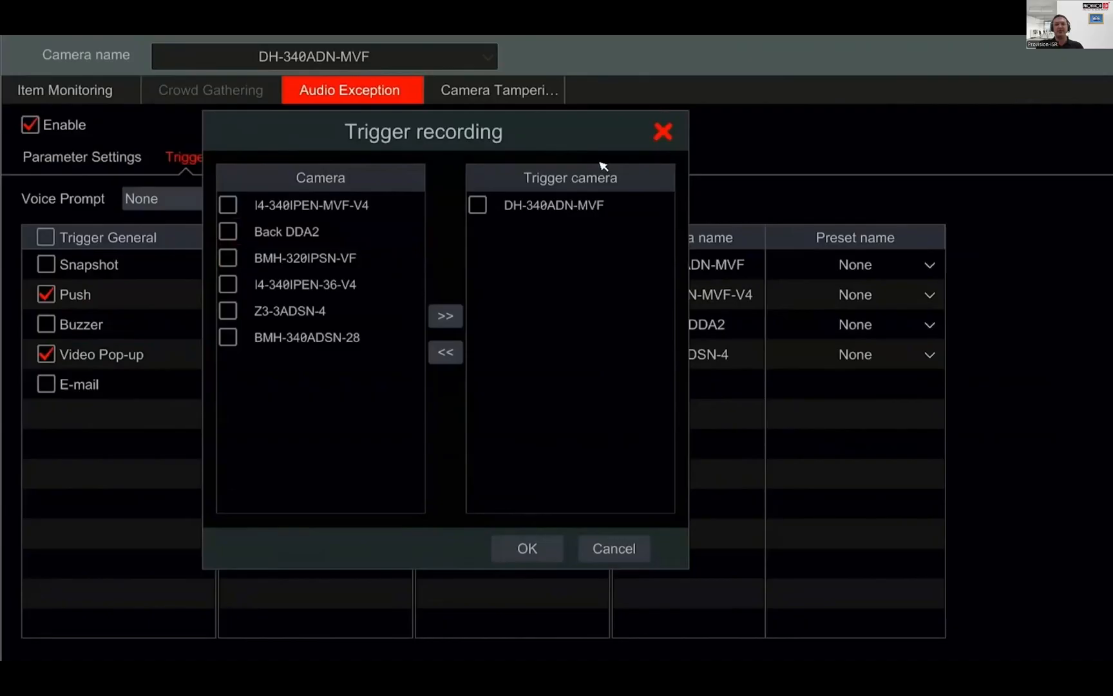
click(662, 132)
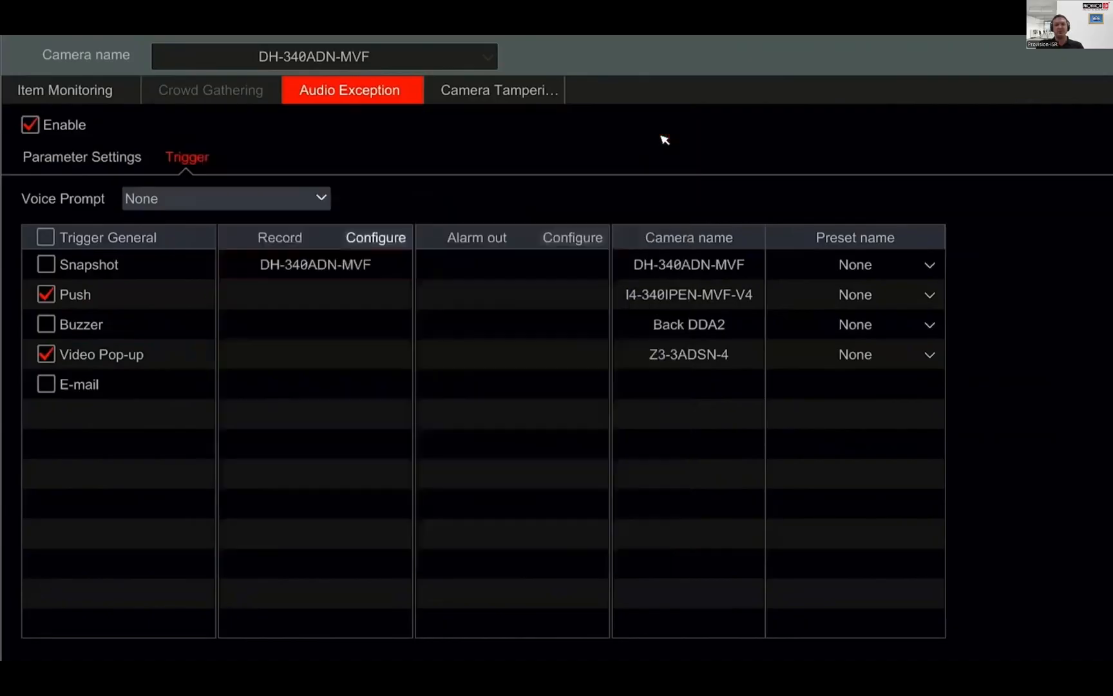
- Add AlarmOut1, AlarmOut2, AlarmOut4 and the alarm outputs of I4-340IPEN-MVF-V4, Back DDA2, I4-340IPEN-36-V4 and Z3-3ADSN-4 to the triggered alarm outputs
click(571, 237)
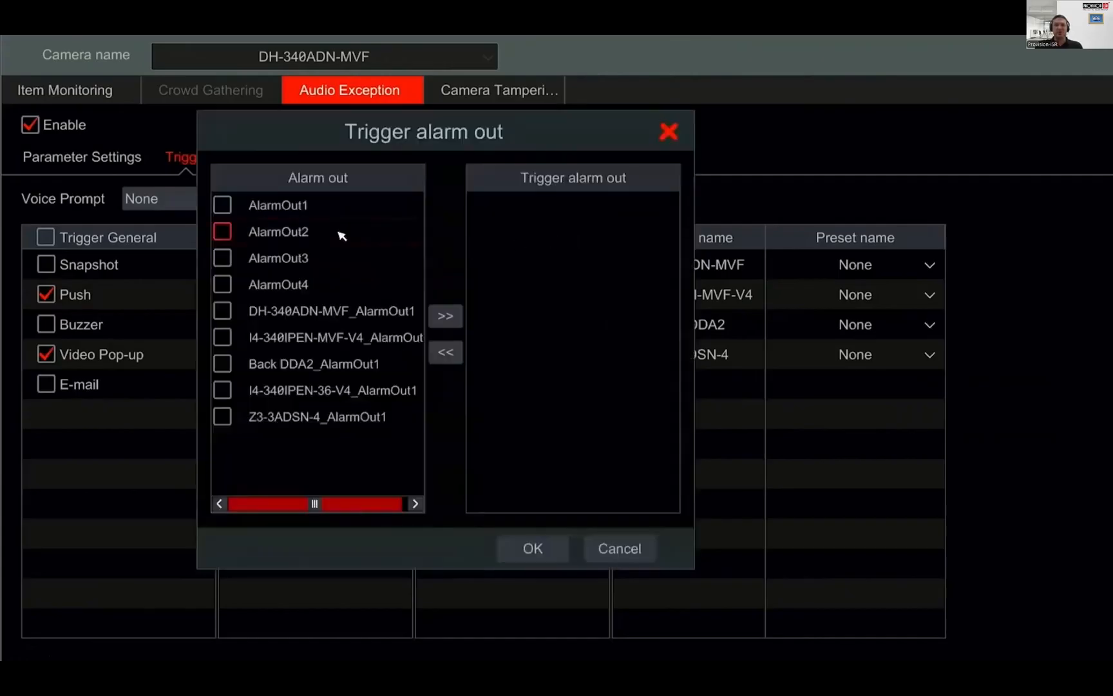
click(224, 206)
click(224, 232)
click(224, 284)
click(224, 337)
click(223, 364)
click(223, 390)
click(224, 416)
click(443, 316)
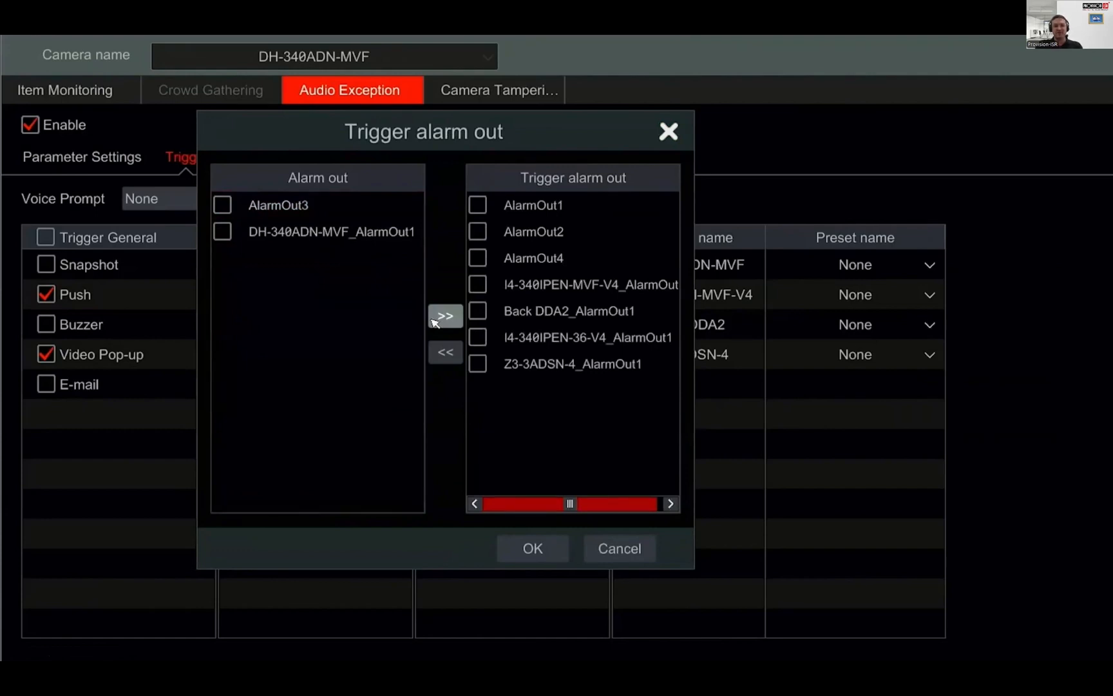
click(524, 550)
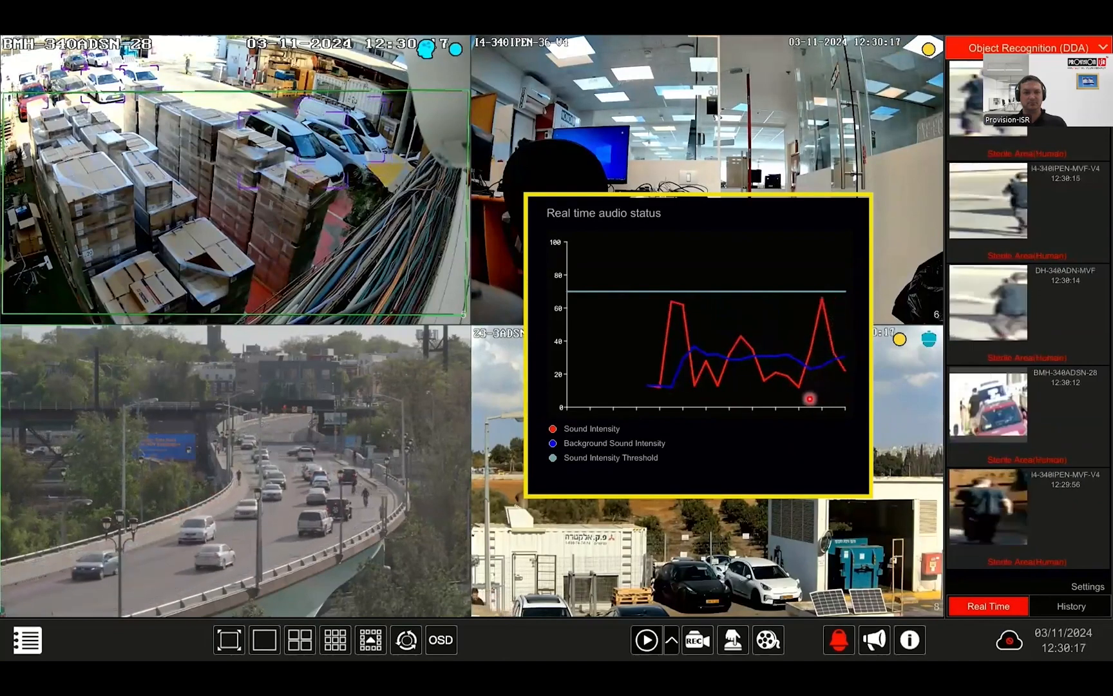
- Inspect the values at the recent sound intensity peak on the real time audio status graph
mouse_move(788, 295)
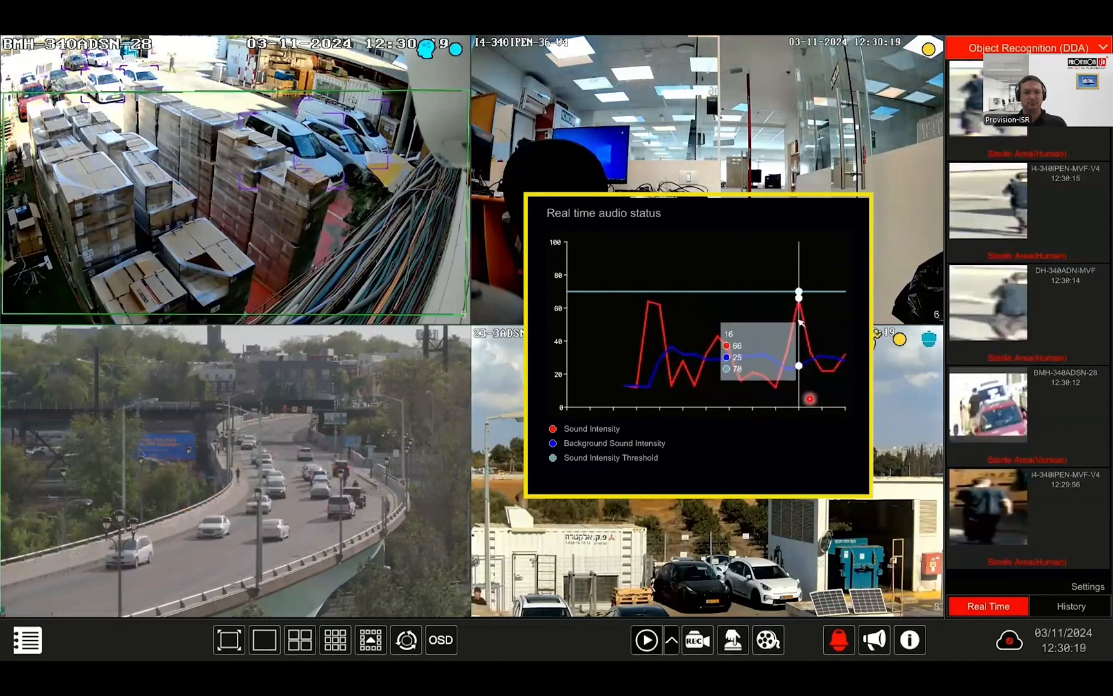